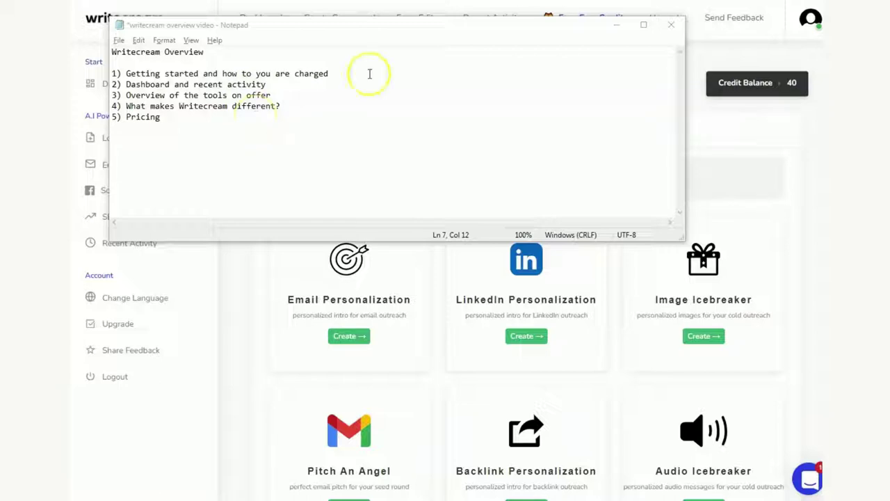
left_click(617, 29)
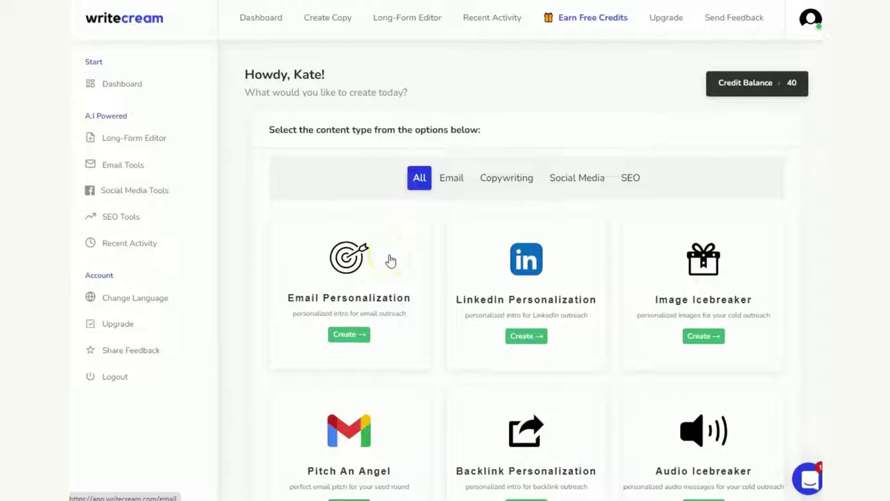
left_click(276, 22)
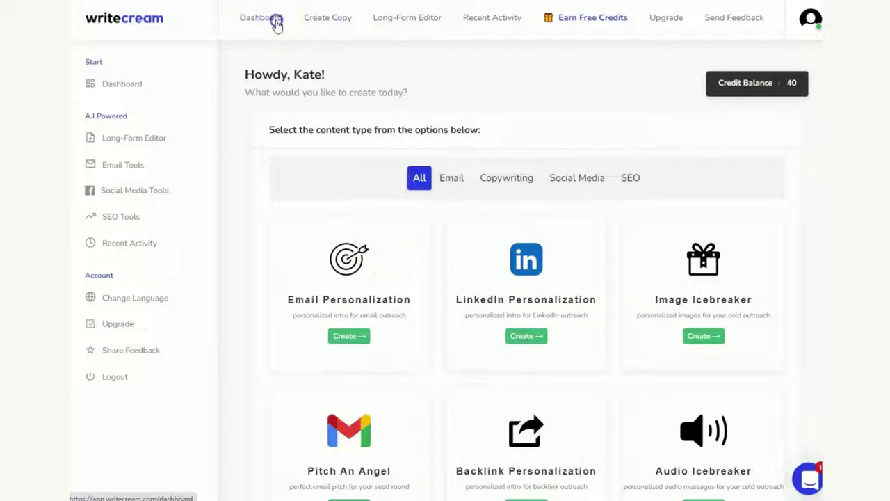
left_click(341, 22)
left_click(416, 22)
left_click(424, 28)
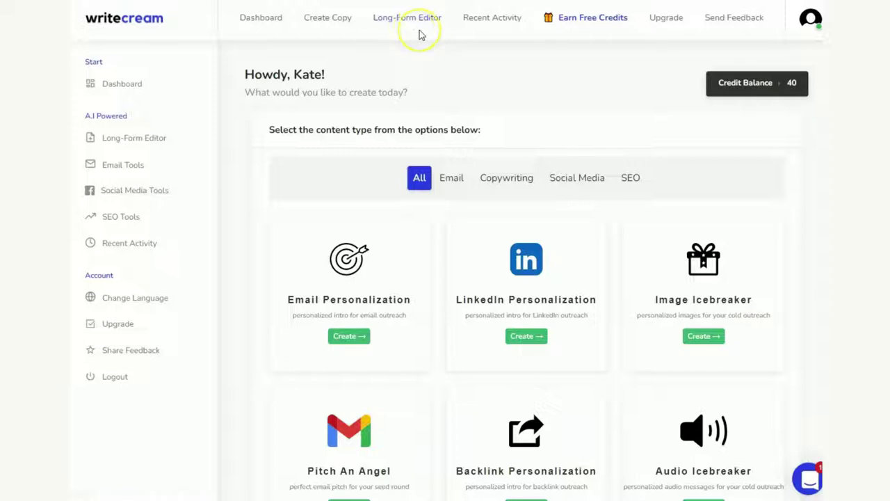
left_click(431, 27)
- Check the Recent Activity history, which is still empty, and return to the dashboard
left_click(501, 24)
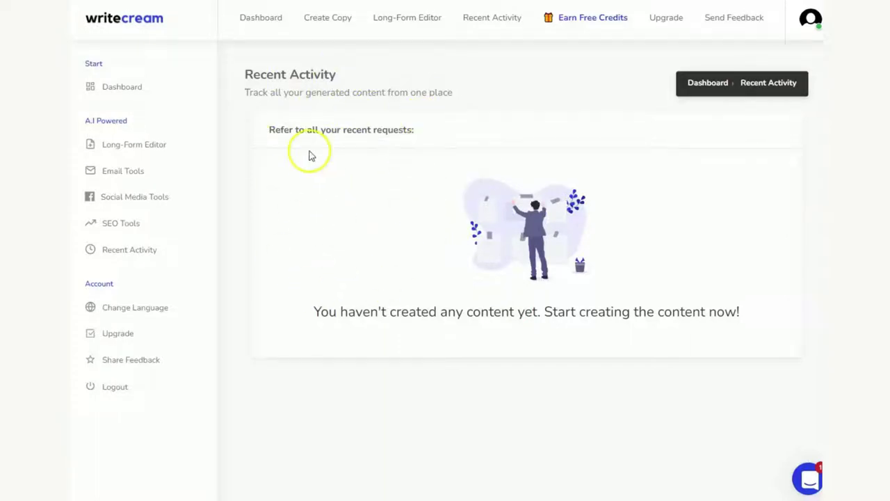
left_click(259, 26)
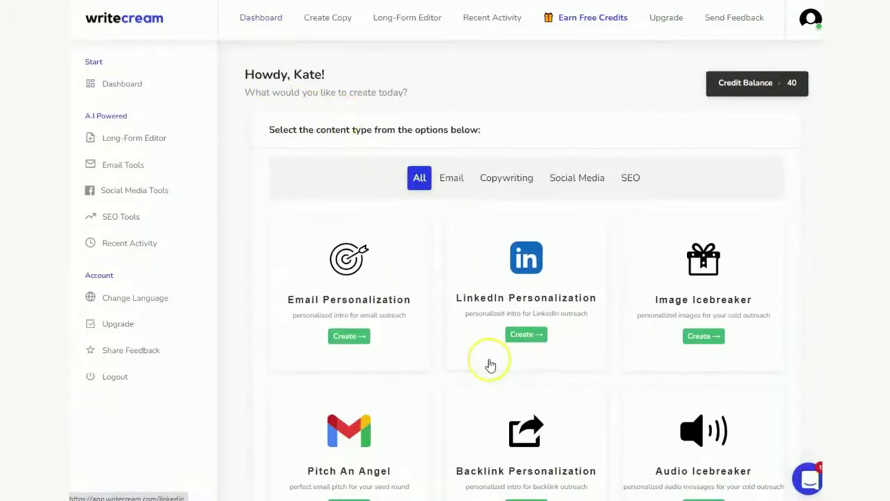
- Filter the tools through Email, Copywriting, Social Media and SEO, then start a Blog Ideas generation
scroll(485, 352, "down", 14)
scroll(485, 352, "up", 3)
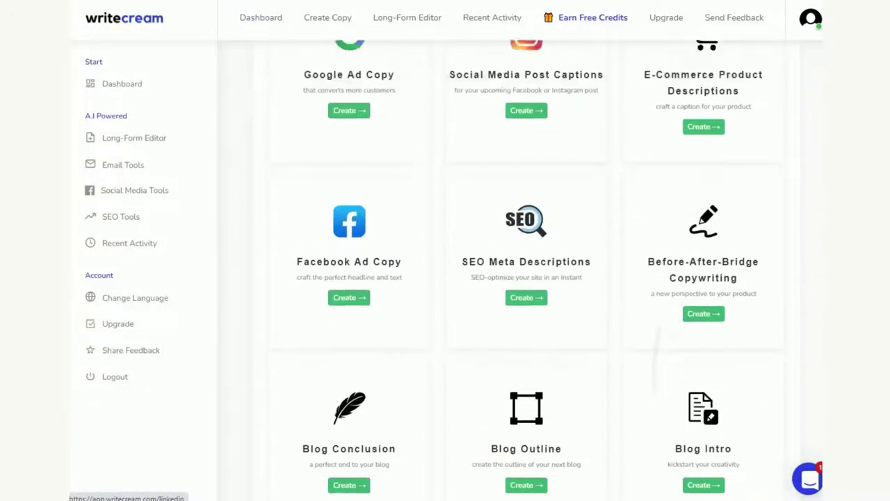
scroll(526, 278, "down", 3)
scroll(527, 278, "up", 15)
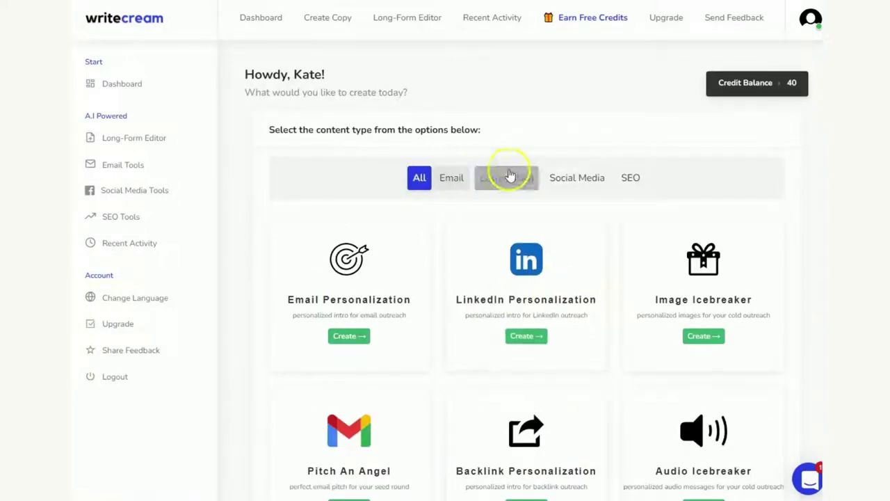
left_click(451, 178)
left_click(503, 182)
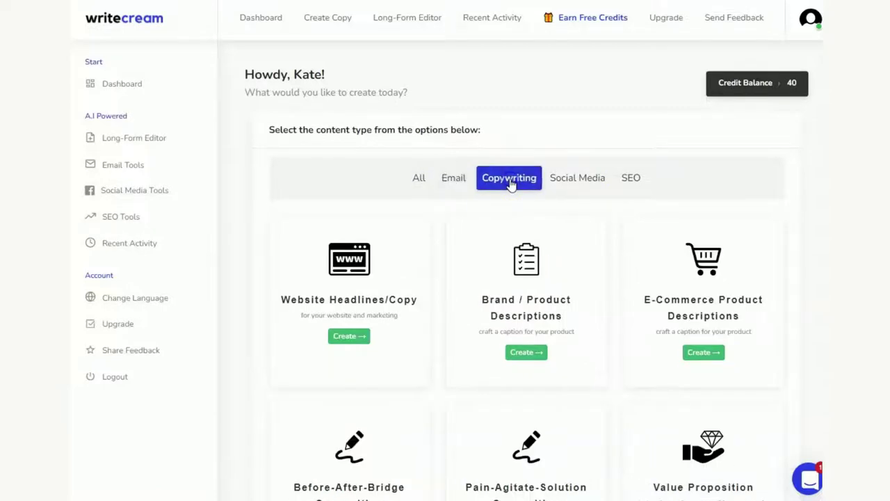
left_click(576, 180)
left_click(631, 179)
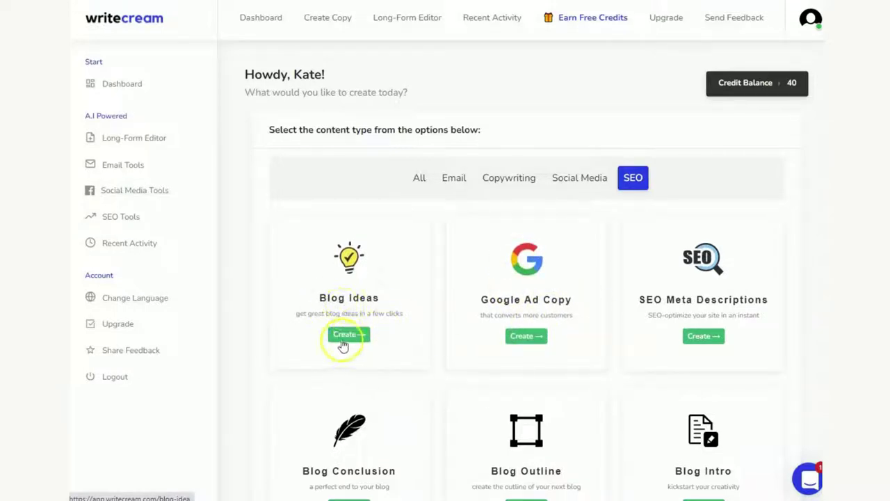
left_click(344, 343)
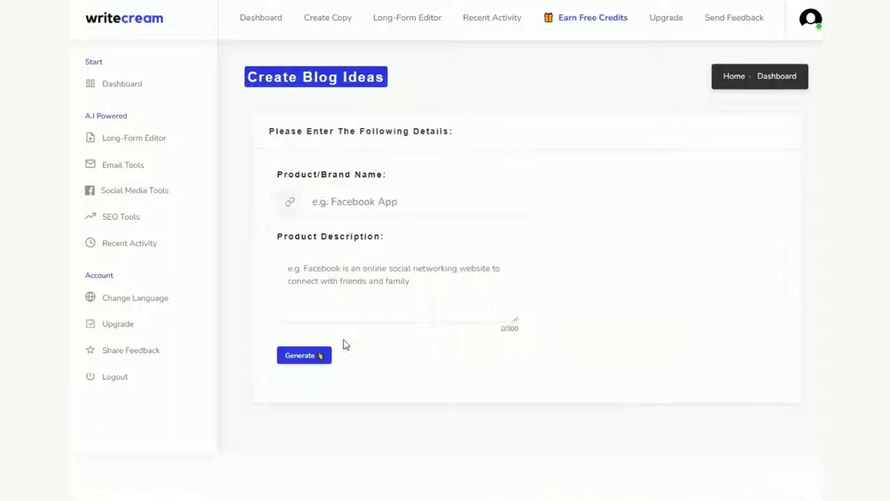
- Zoom the Create Blog Ideas page in by about 10%
key("ctrl+plus")
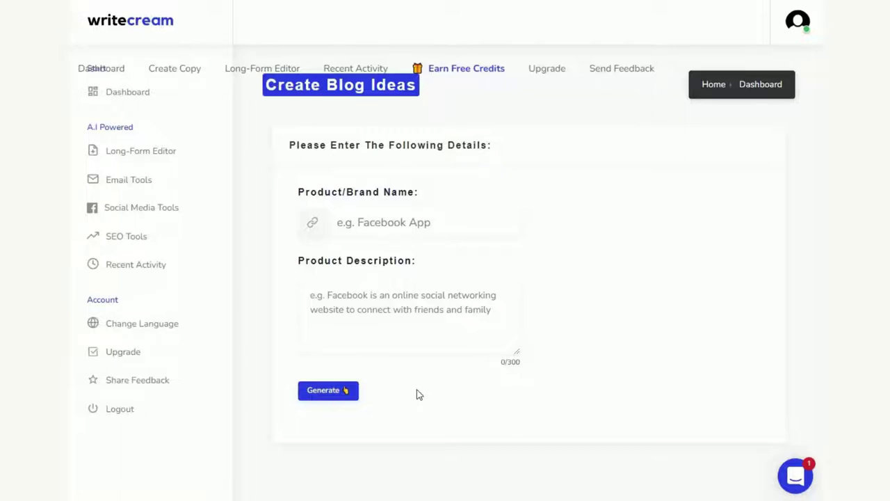
left_click(333, 391)
- Enter brand name 'Bernese mountain dog' with a description asking if it's a good family dog for children
left_click(537, 219)
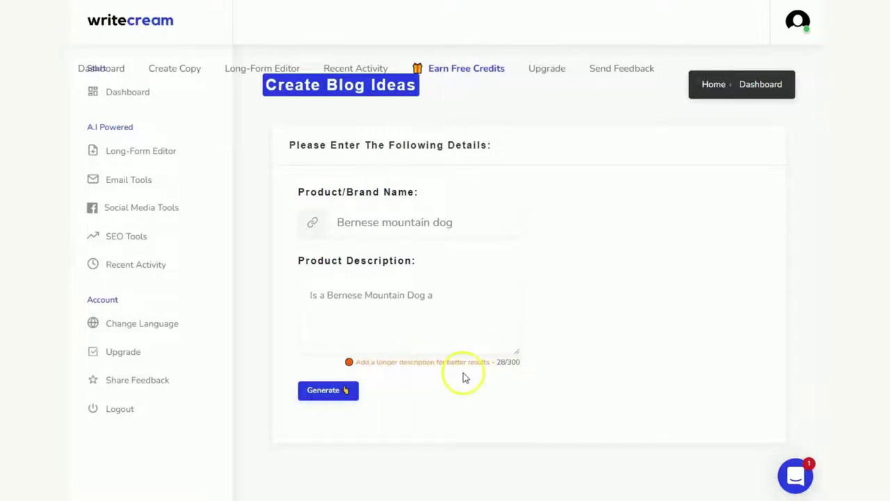
left_click(462, 303)
type("good family dog and a good companion for your children")
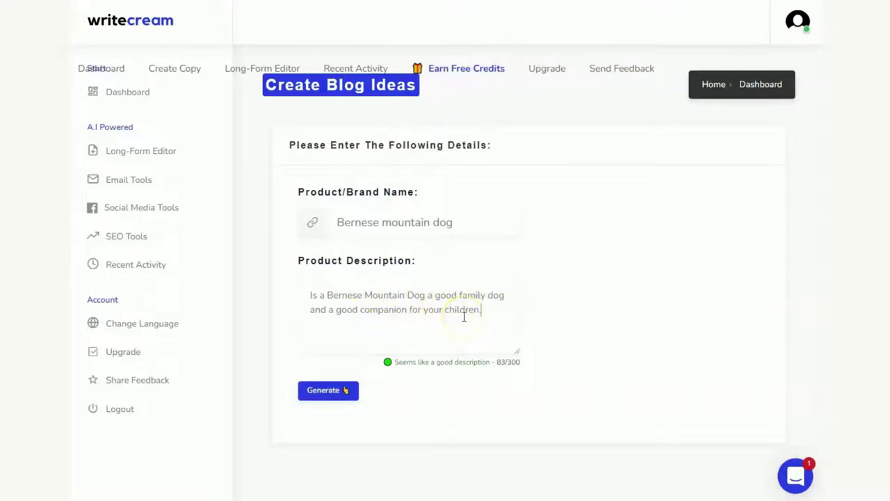
- Generate the Bernese mountain dog blog ideas and scroll through all eight results
left_click(334, 392)
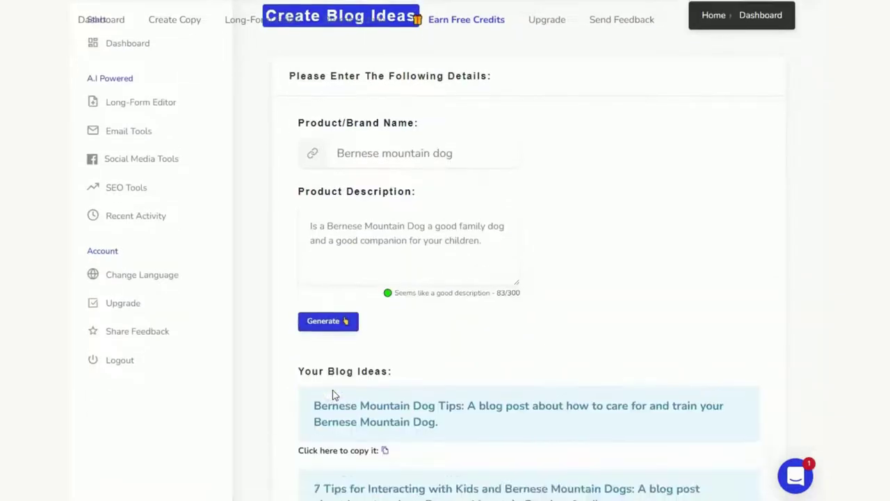
scroll(334, 395, "down", 5)
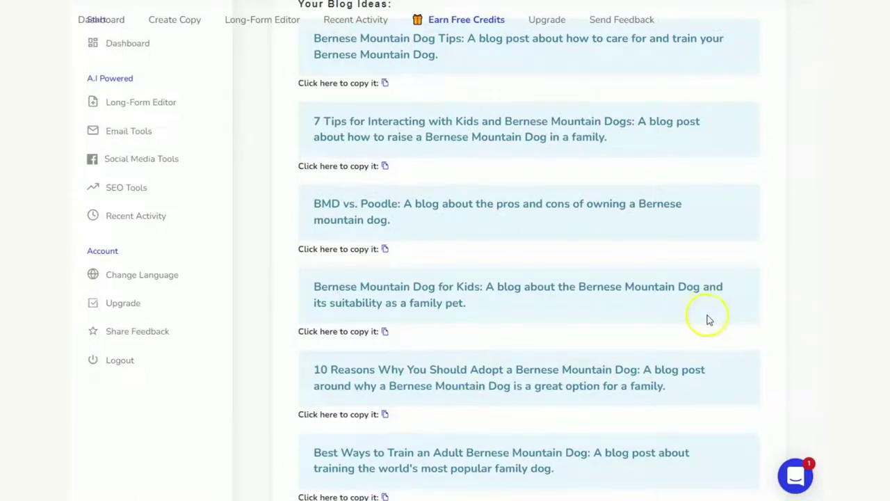
scroll(449, 251, "up", 1)
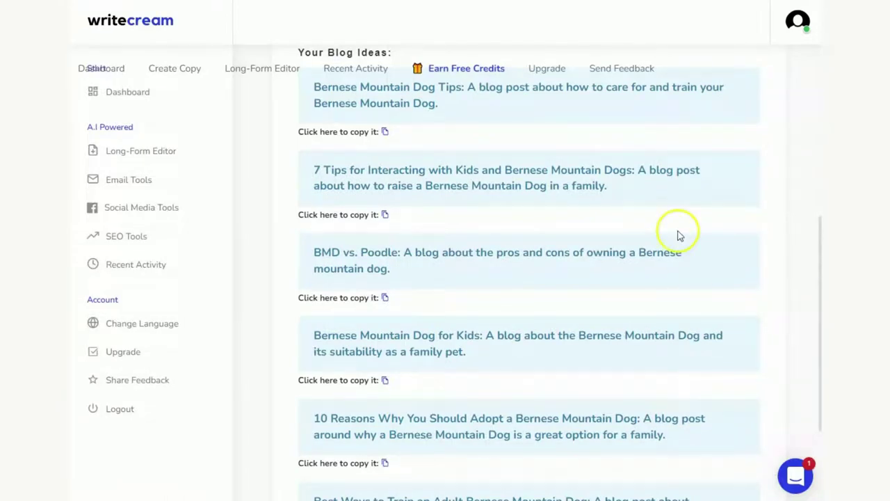
scroll(679, 234, "up", 3)
scroll(679, 234, "down", 3)
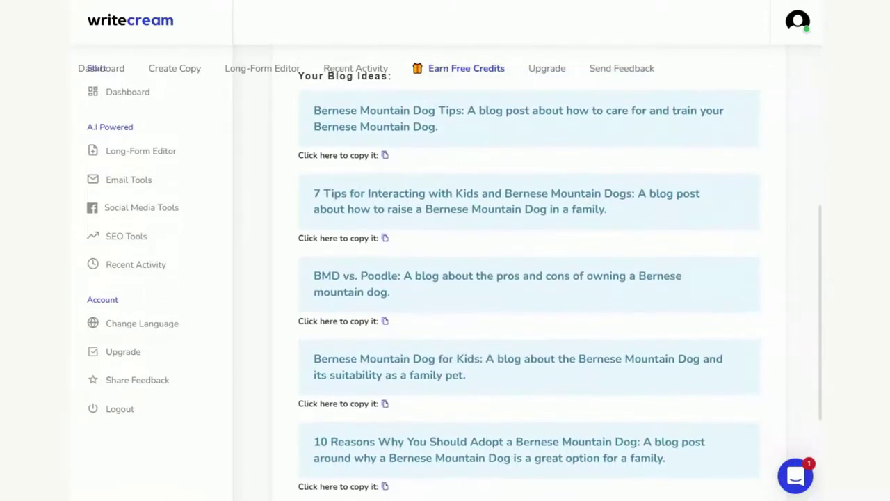
scroll(529, 279, "down", 3)
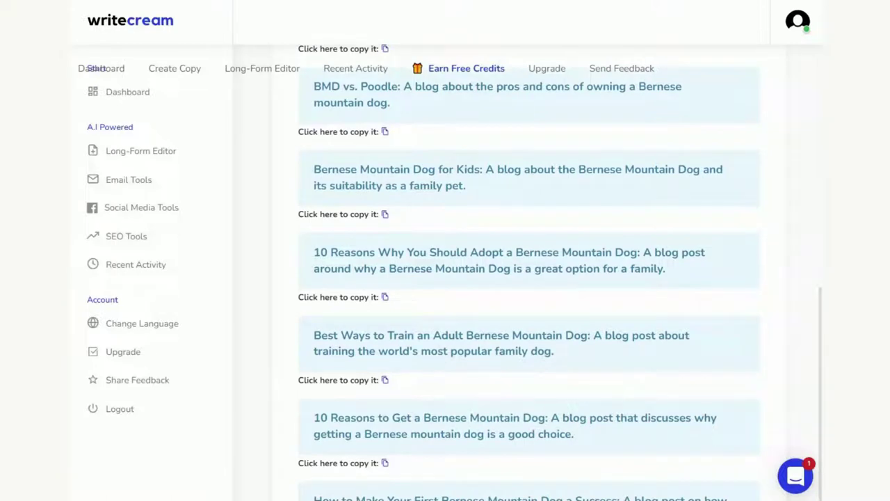
scroll(529, 272, "down", 2)
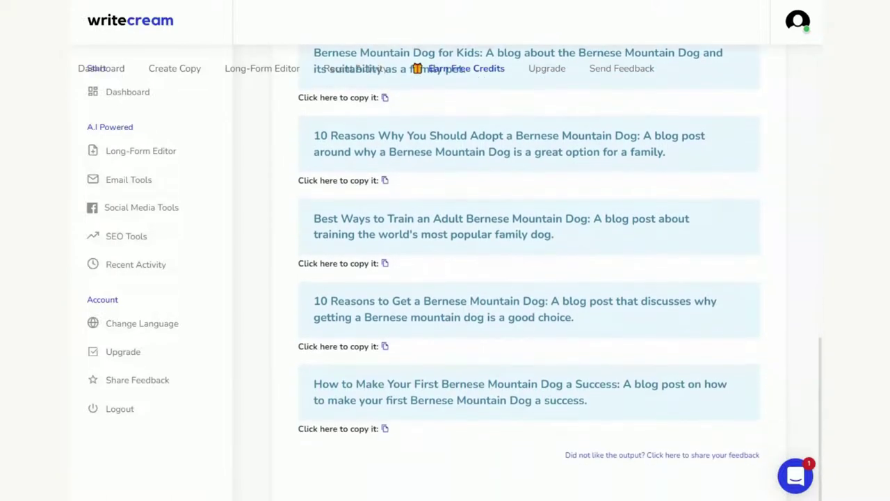
scroll(345, 114, "up", 6)
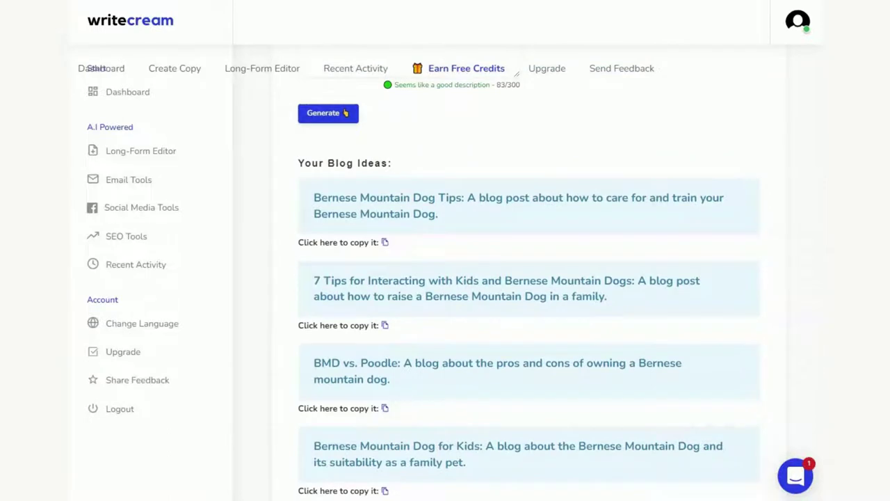
scroll(345, 114, "up", 3)
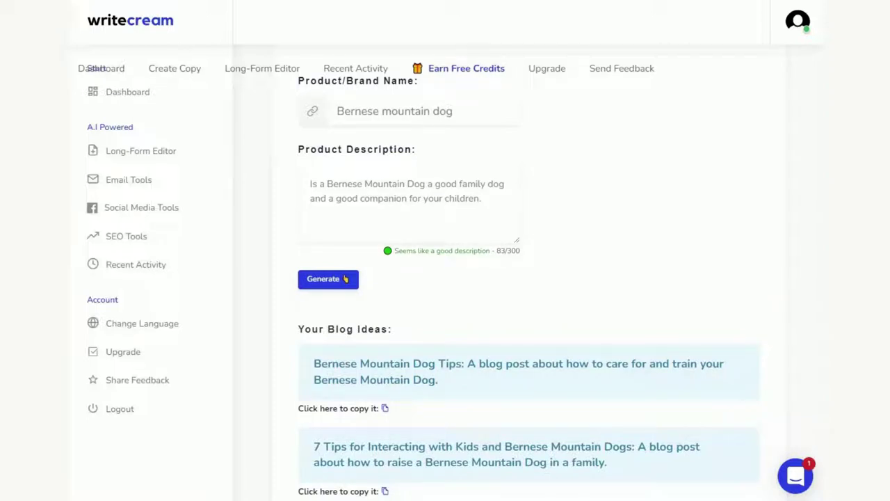
scroll(345, 279, "down", 2)
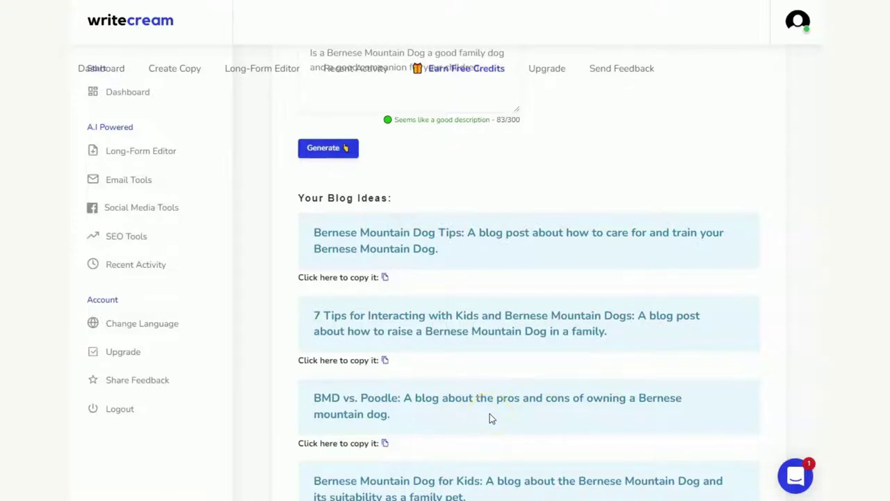
scroll(491, 417, "down", 3)
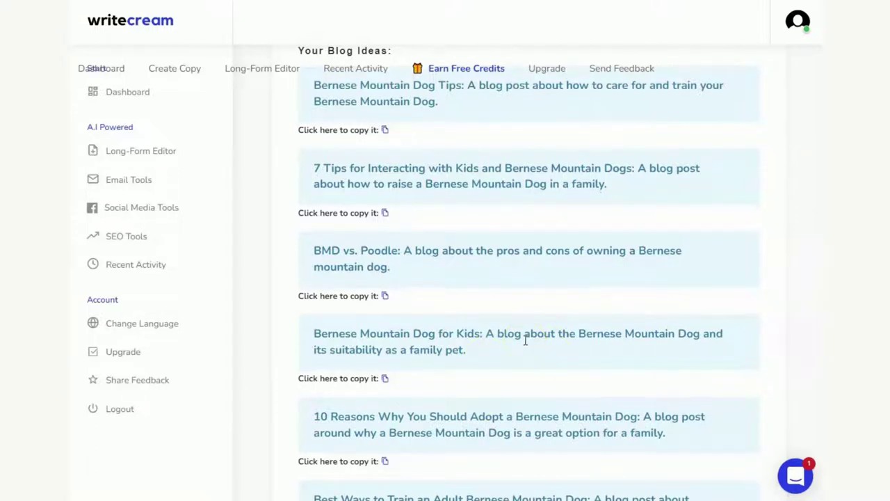
scroll(525, 340, "down", 4)
scroll(526, 339, "down", 3)
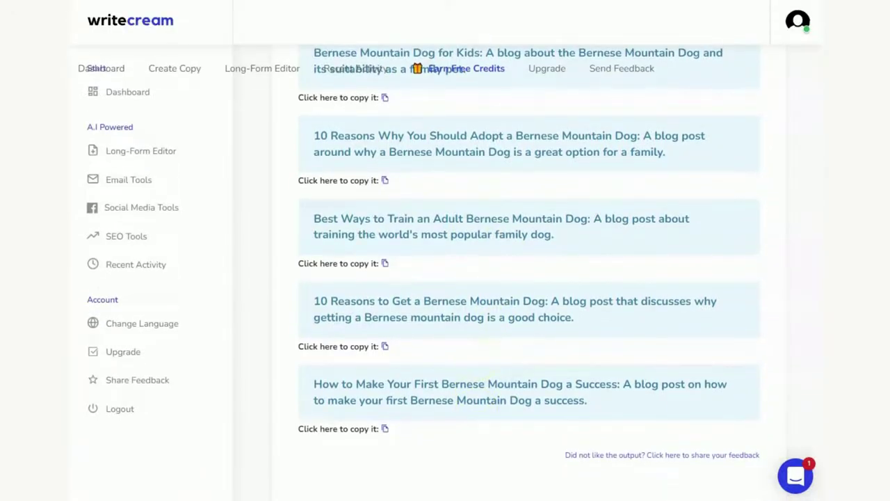
scroll(344, 123, "up", 6)
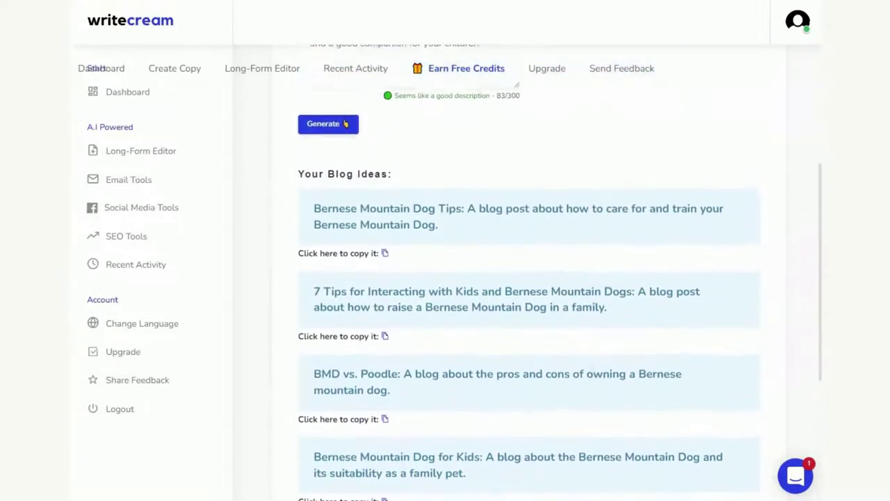
scroll(344, 123, "up", 1)
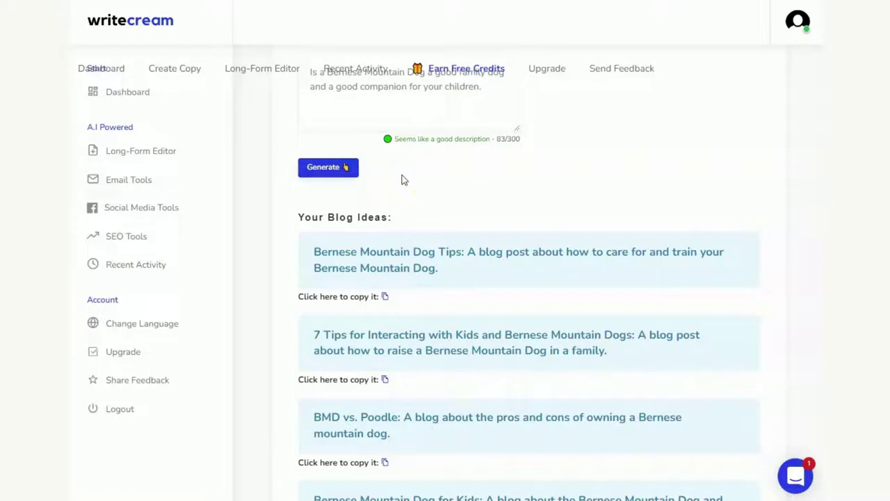
scroll(401, 180, "up", 3)
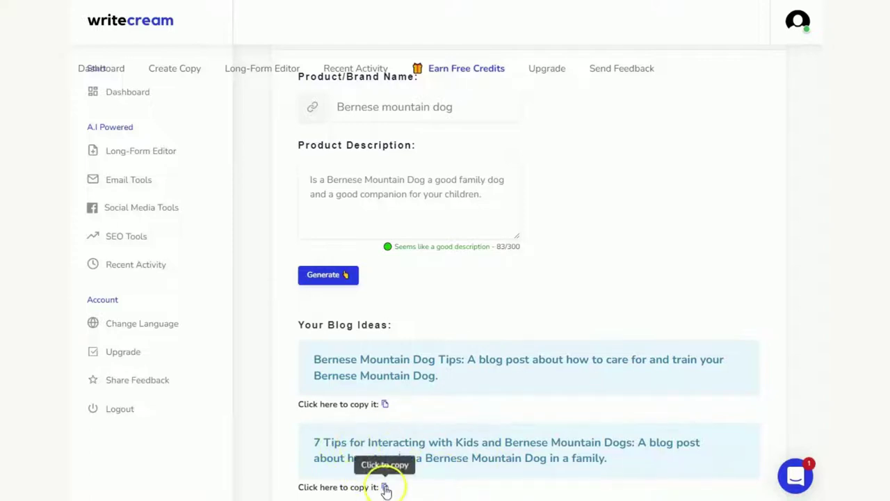
- Copy the '7 Tips for Interacting with Kids and Bernese Mountain Dogs' idea into the Google Doc on its own line
left_click(386, 488)
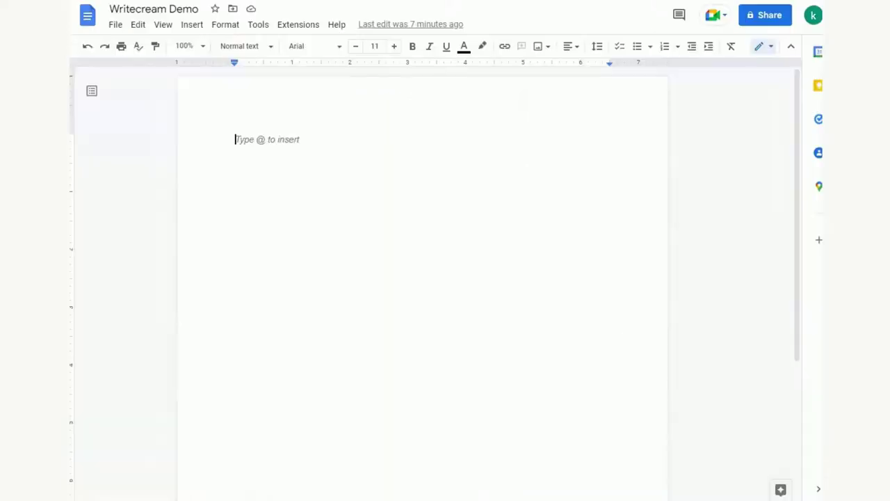
type("7 Tips for Interacting with Kids and Bernese Mountain Dogs: A blog post about how to raise a Bernese Mountain Dog in a family.")
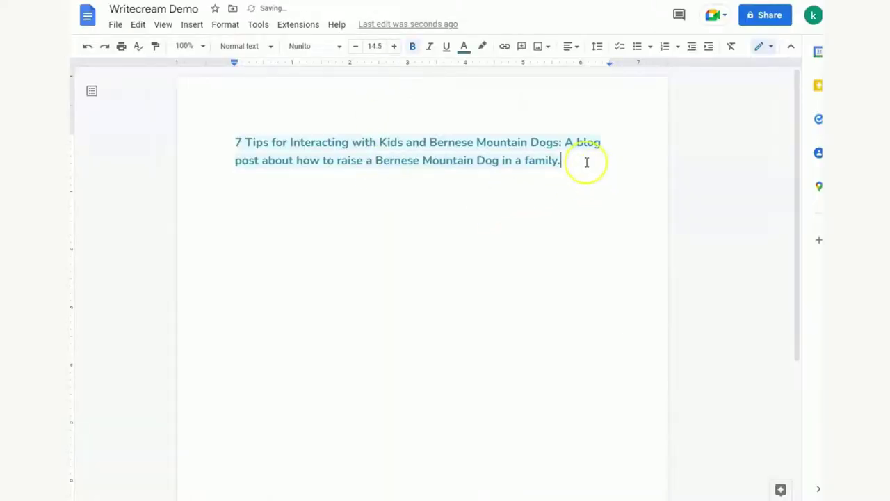
key("Return")
key("Return")
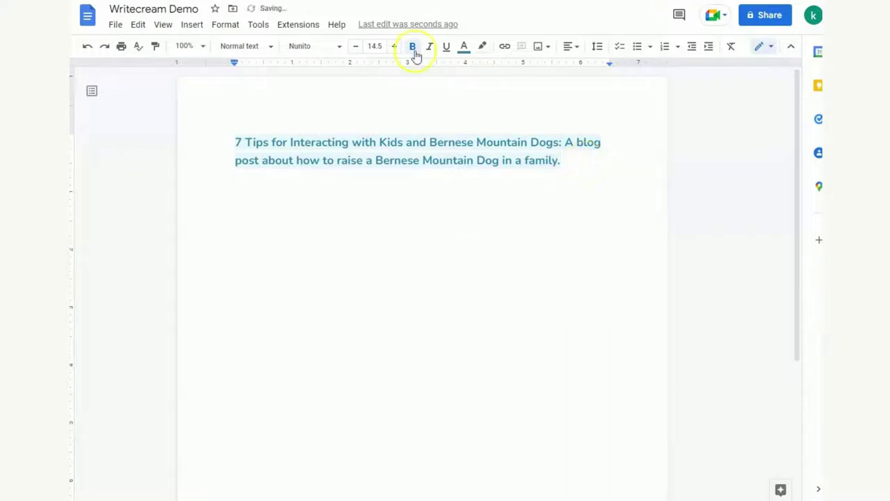
key("alt+Tab")
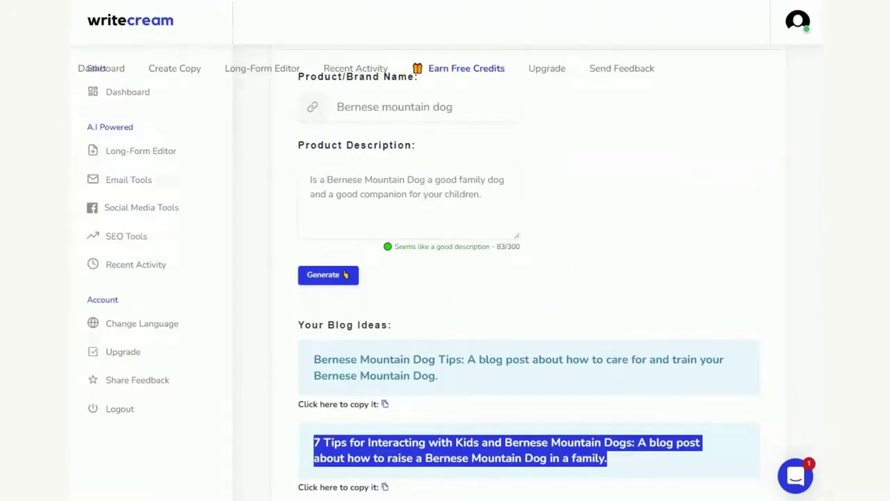
- From the dashboard, filter to Copywriting then SEO tools, browsing cards like Blog Outline and Article Writer
left_click(120, 73)
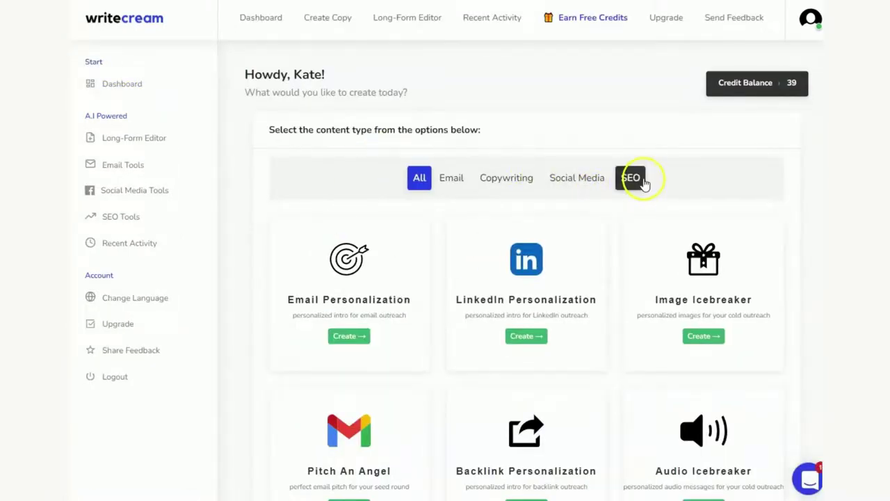
left_click(508, 179)
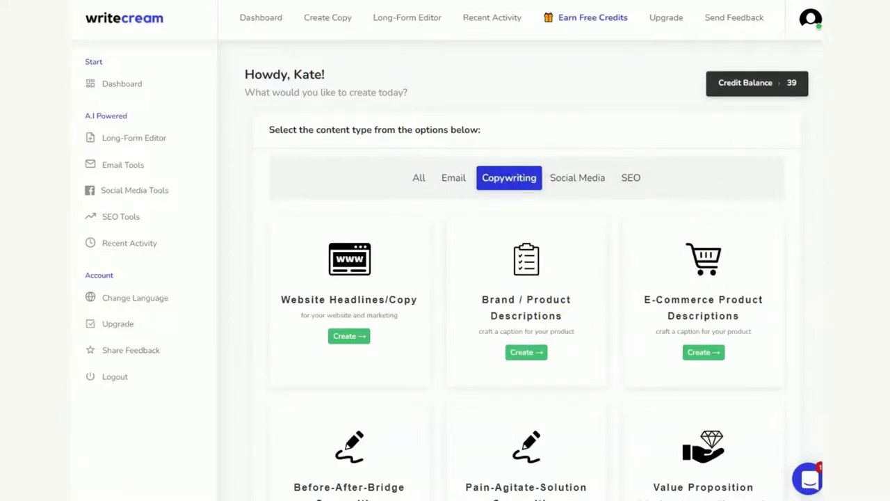
scroll(528, 279, "down", 4)
scroll(528, 278, "up", 4)
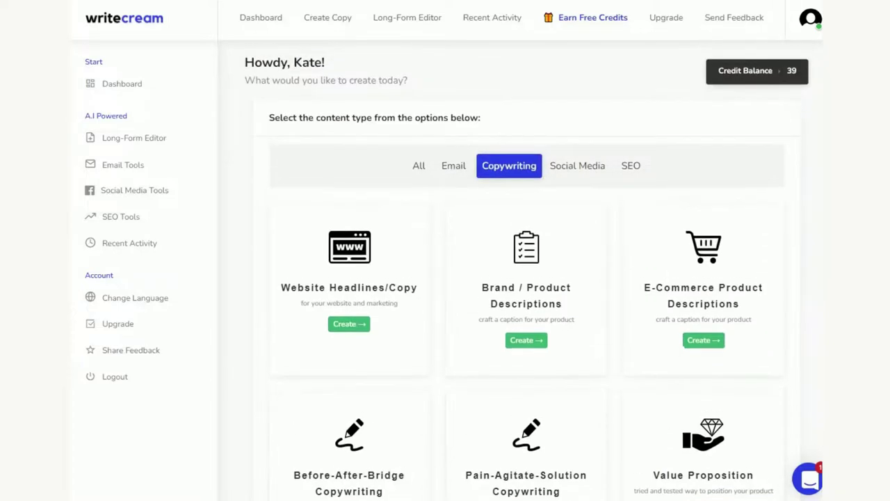
left_click(631, 166)
scroll(527, 278, "down", 3)
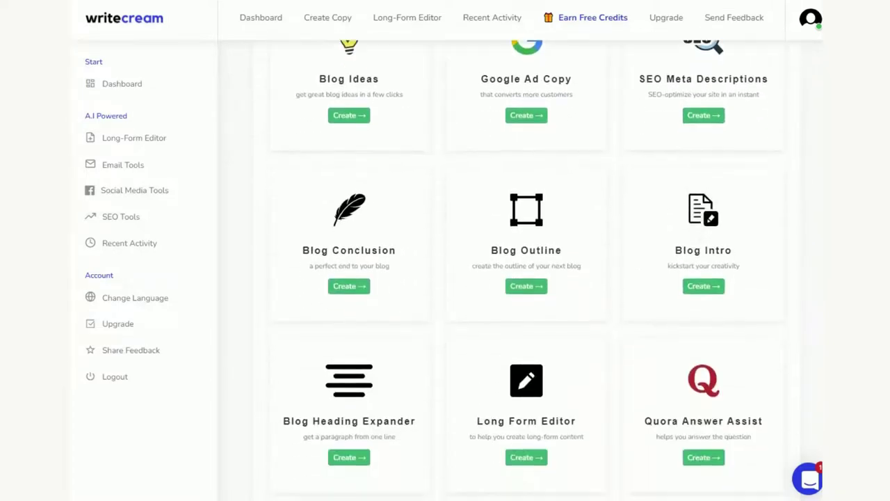
scroll(527, 278, "down", 2)
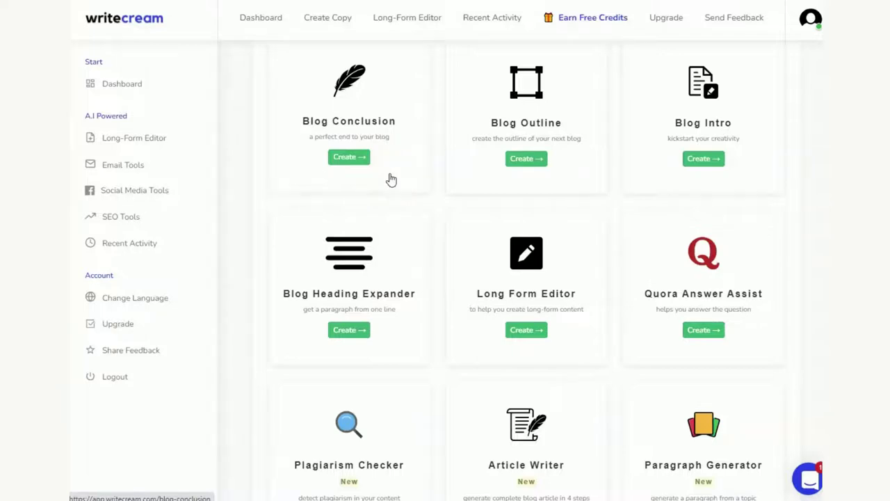
- View Recent Activity's record of the 8 Bernese mountain dog blog ideas, then switch to the Notepad notes
left_click(489, 19)
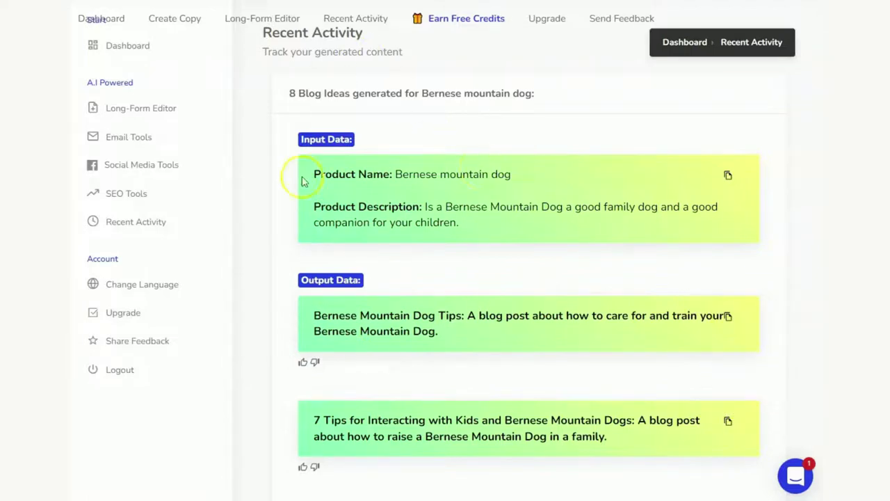
key("alt+Tab")
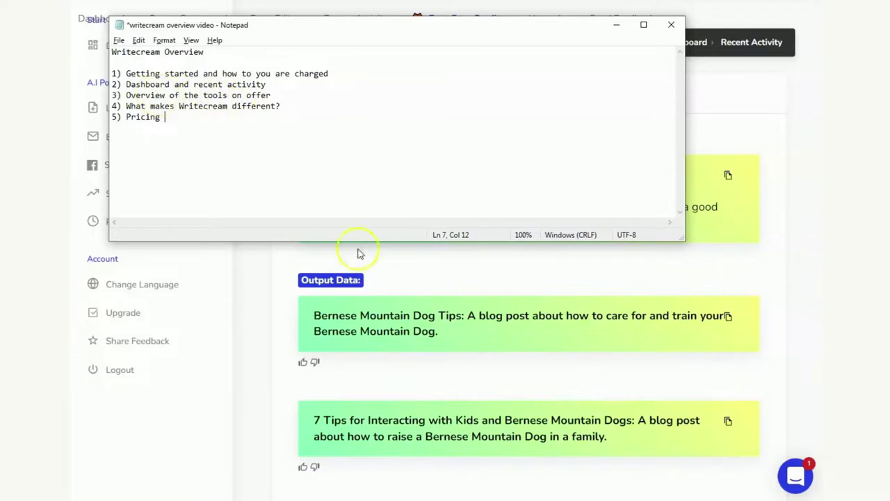
- Send Notepad behind the browser to reveal the Free Forever, Unlimited, Standard and Extended pricing plans
left_click(399, 278)
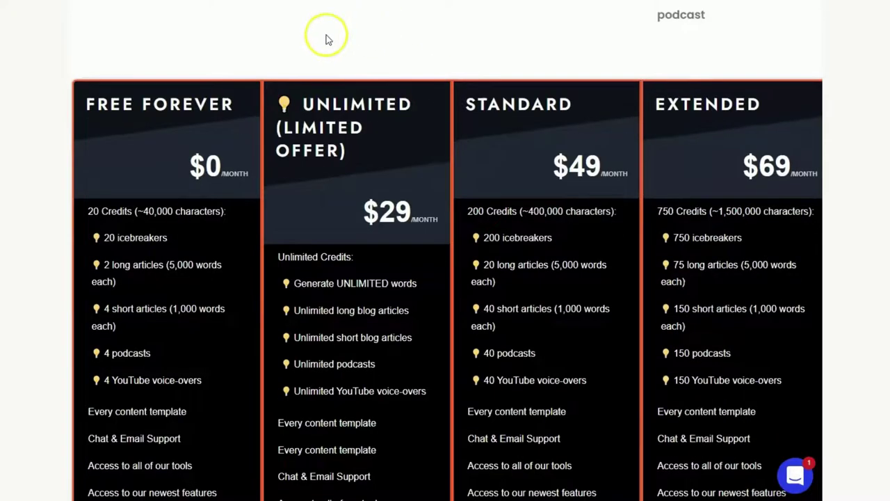
- Review the $0, $29, $49 and $69 monthly pricing plans, then bring the Notepad overview back on top
scroll(327, 39, "down", 1)
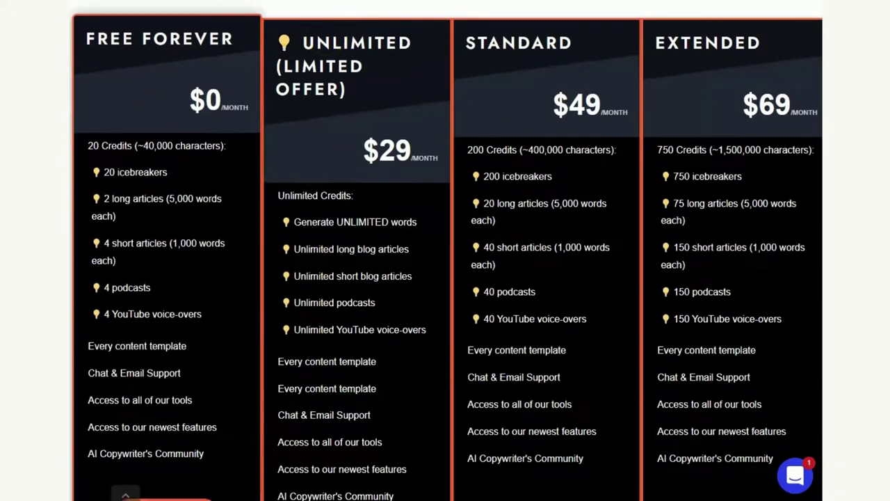
scroll(113, 202, "up", 1)
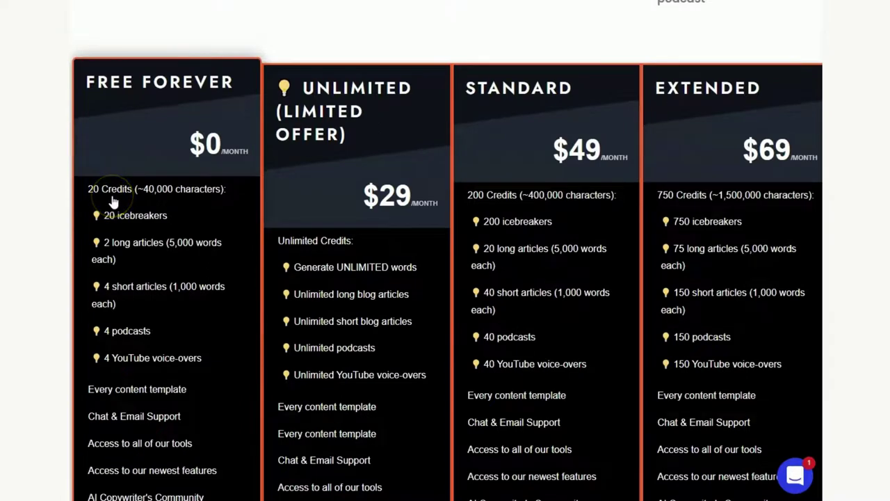
scroll(142, 191, "down", 1)
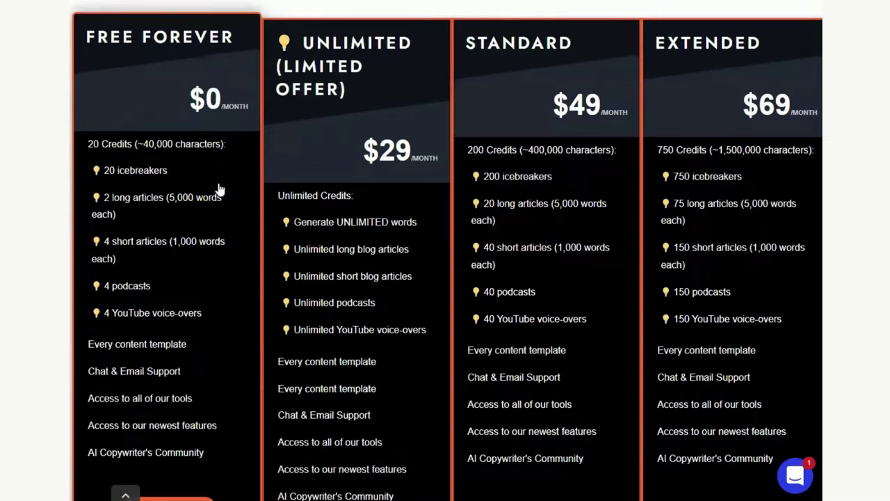
left_click(507, 493)
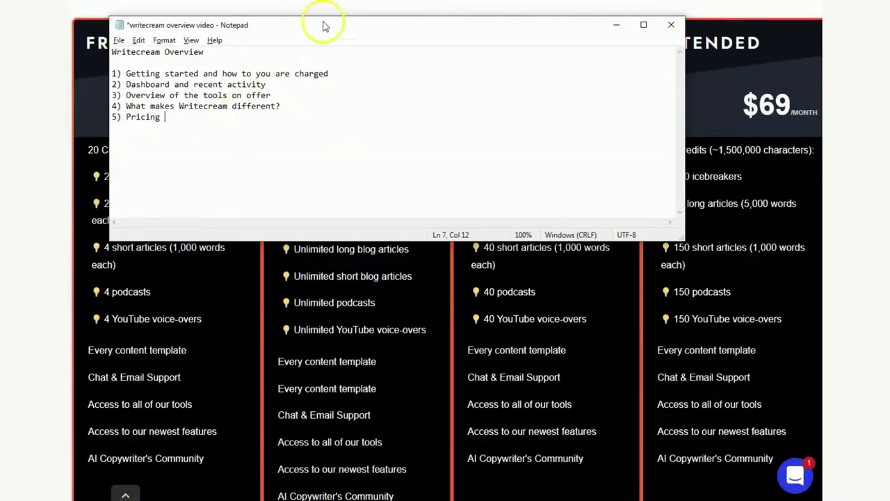
- Move the Writecream Overview notes window down and right, beside the Free Forever plan
left_click_drag(324, 30, 466, 105)
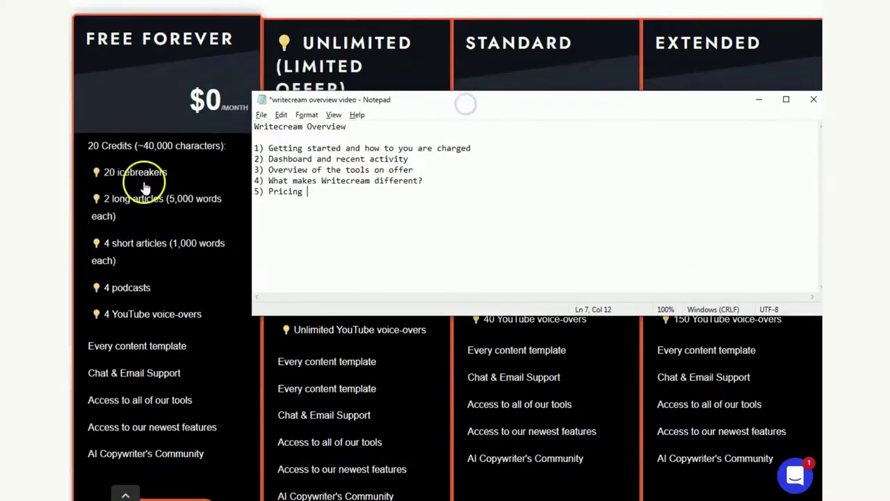